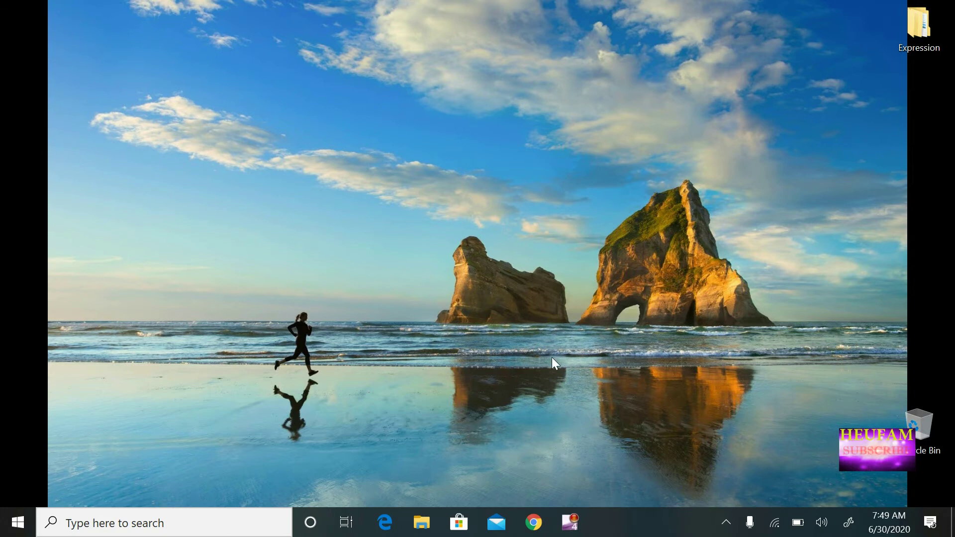
# Step: Launch Chrome and go to Google Docs from the Google apps grid
pyautogui.click(534, 523)
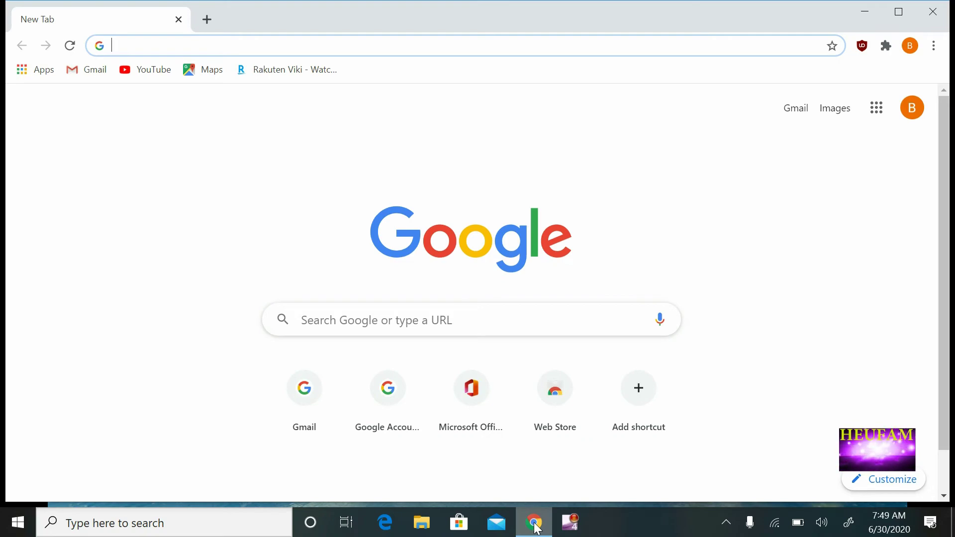
pyautogui.click(876, 107)
pyautogui.scroll(-3, 843, 305)
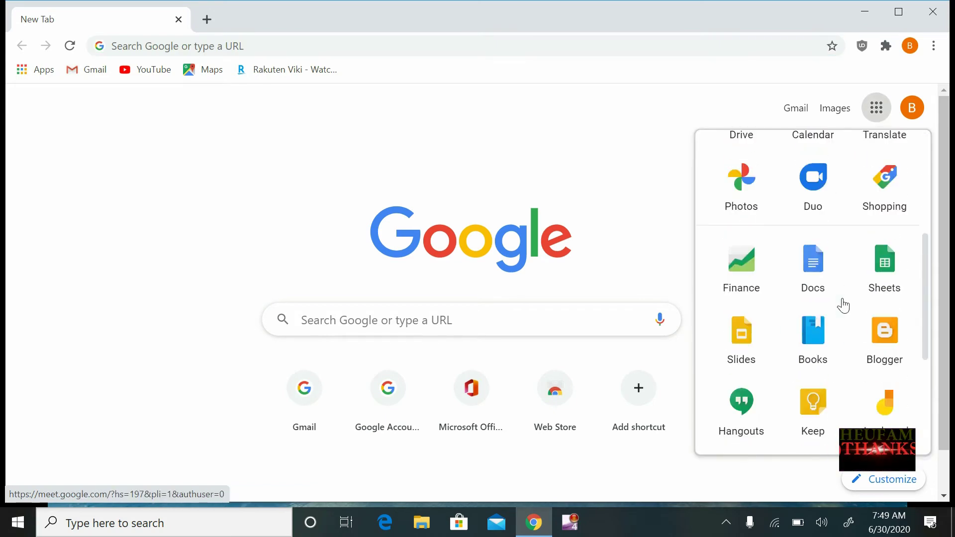
pyautogui.scroll(-1, 842, 305)
pyautogui.click(813, 232)
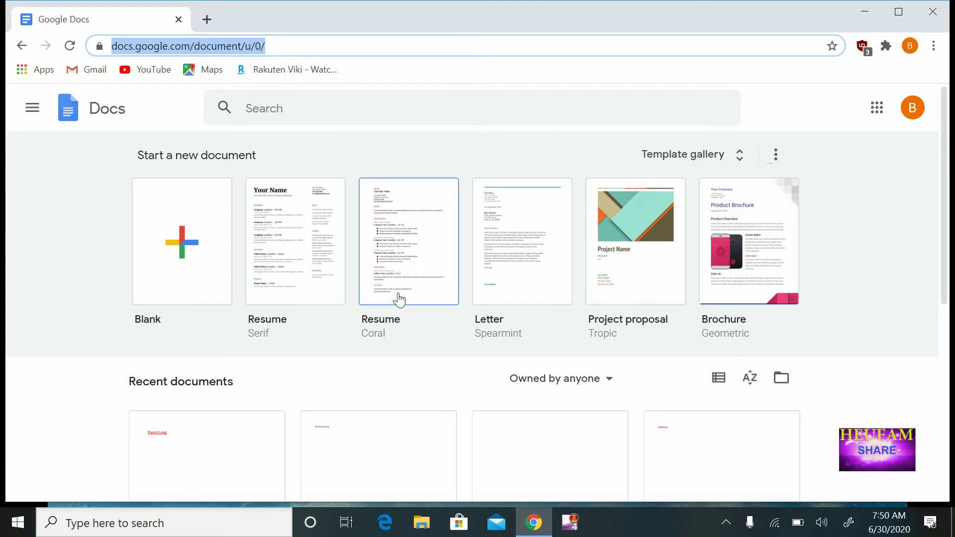
# Step: Create a blank document and title it 'testing'
pyautogui.click(187, 254)
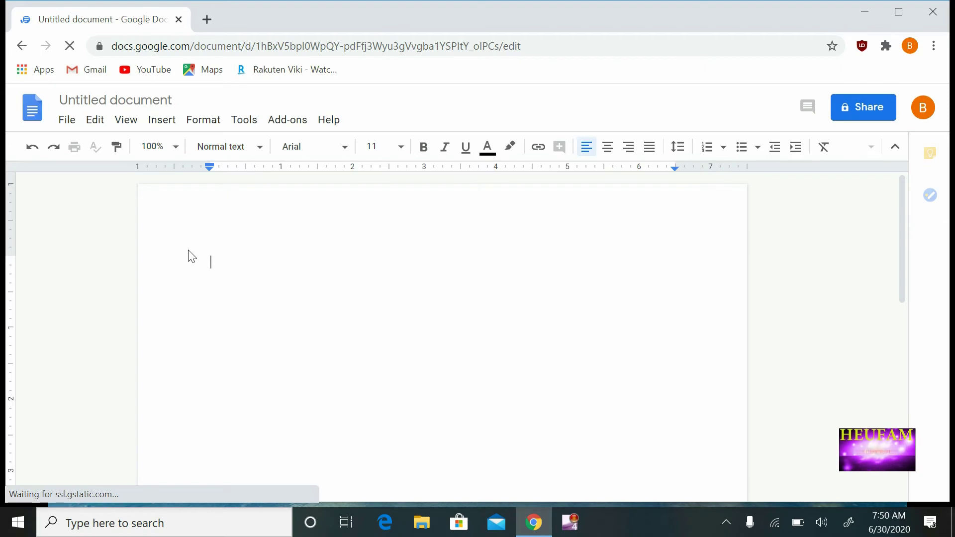
pyautogui.click(129, 100)
pyautogui.write('testin')
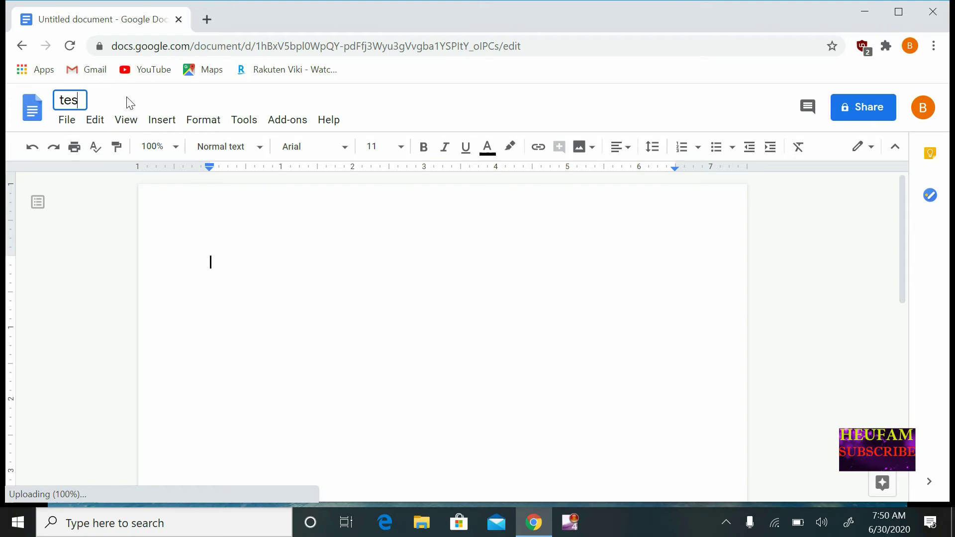
pyautogui.write('g')
pyautogui.press('Return')
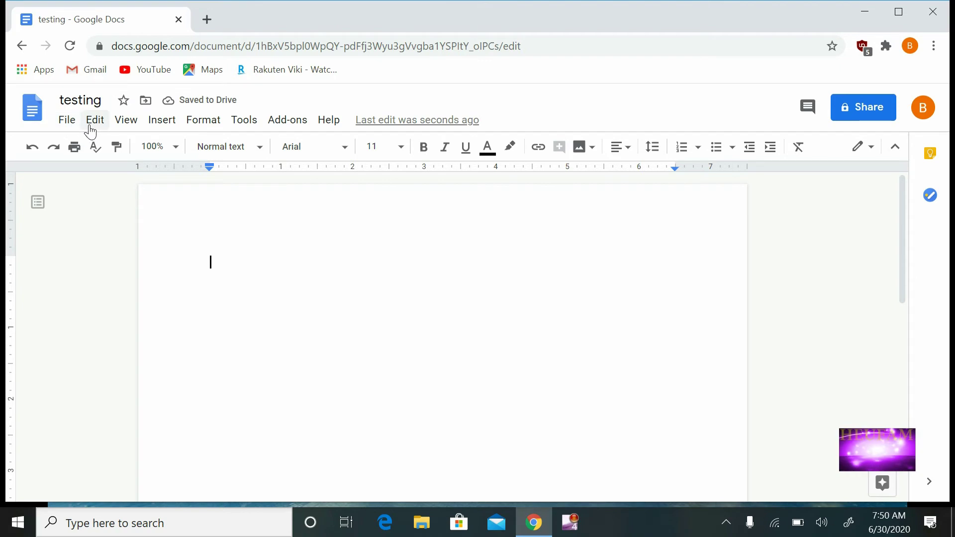
# Step: Search the menus for 'lands' and choose Landscape orientation in Page setup
pyautogui.click(163, 121)
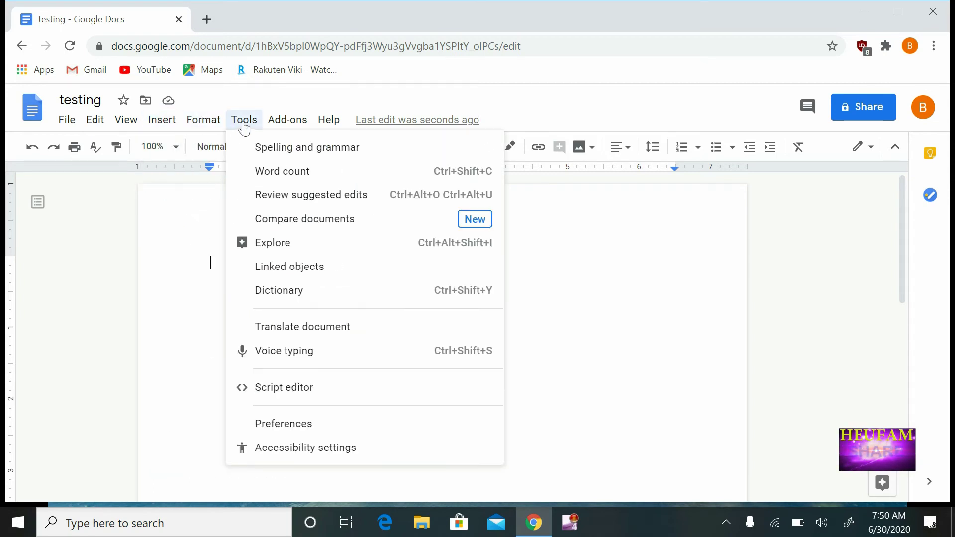
pyautogui.moveTo(328, 120)
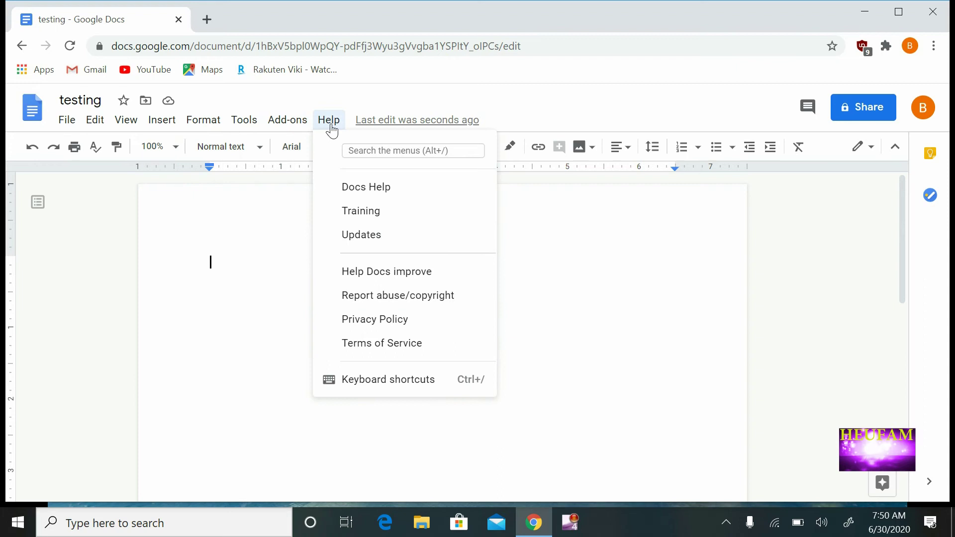
pyautogui.click(368, 151)
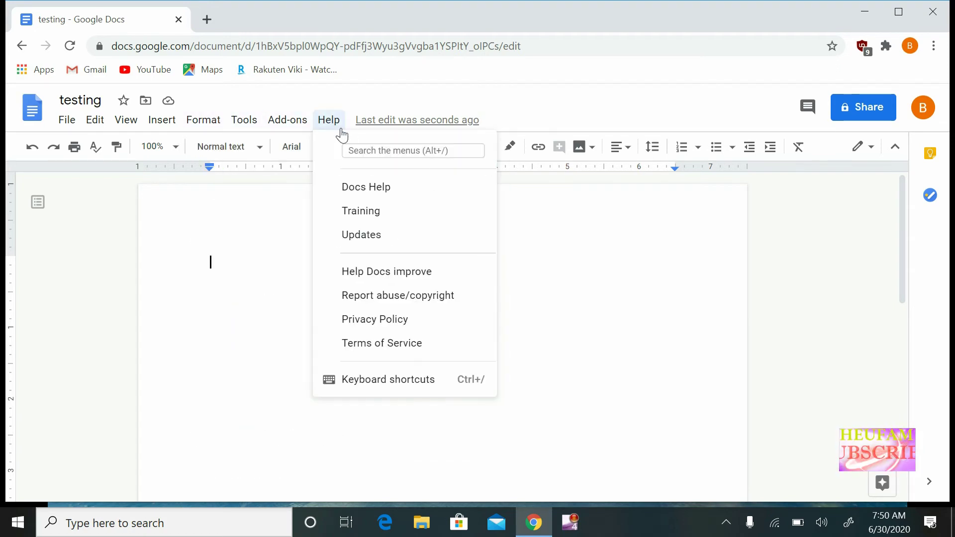
pyautogui.click(360, 150)
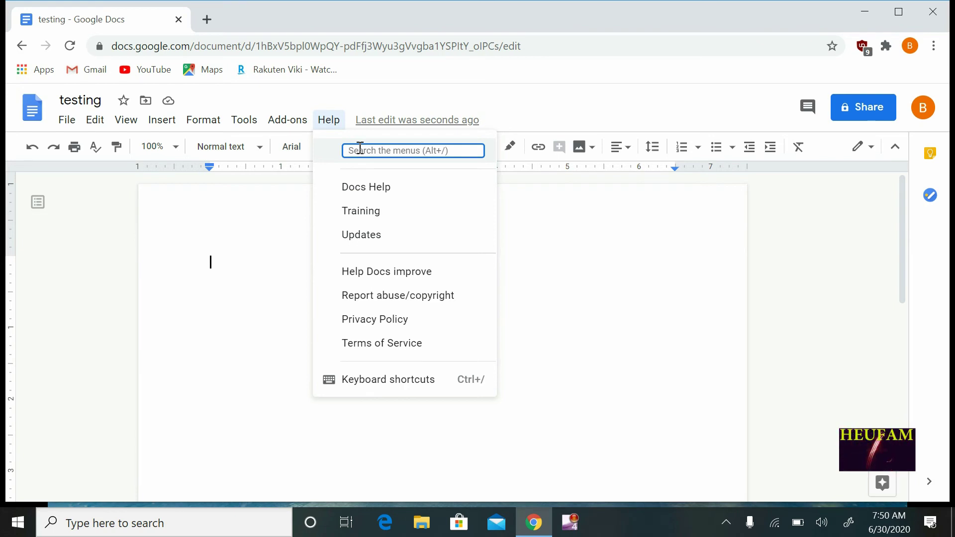
pyautogui.write('lands')
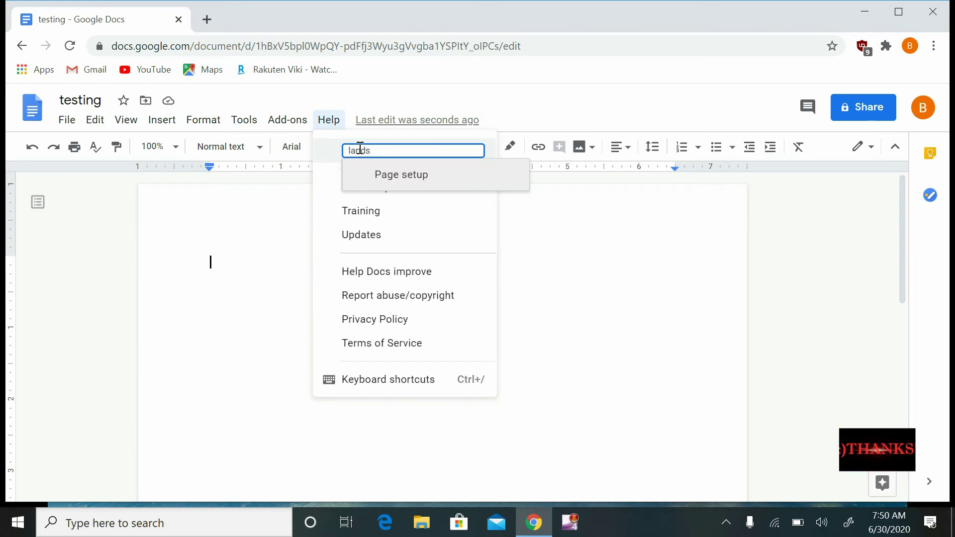
pyautogui.click(404, 179)
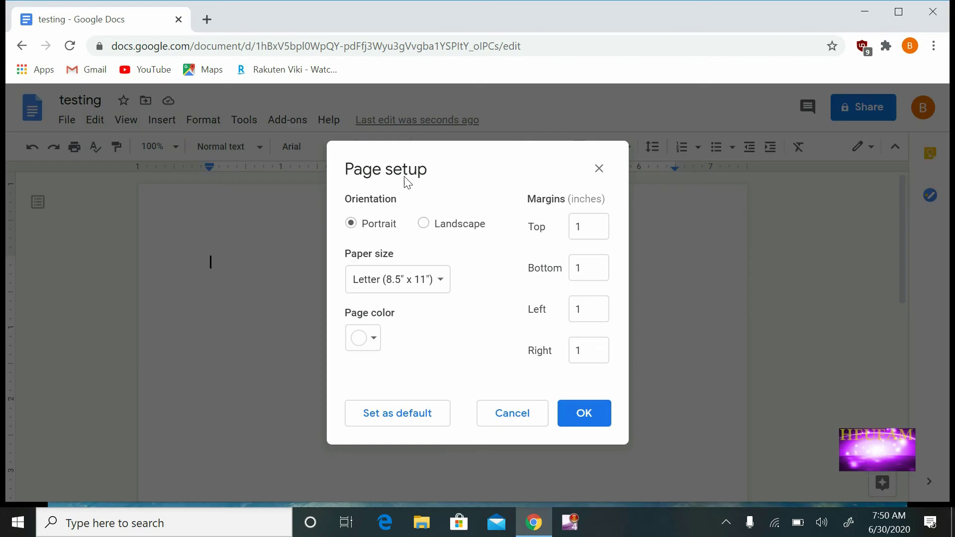
pyautogui.click(423, 223)
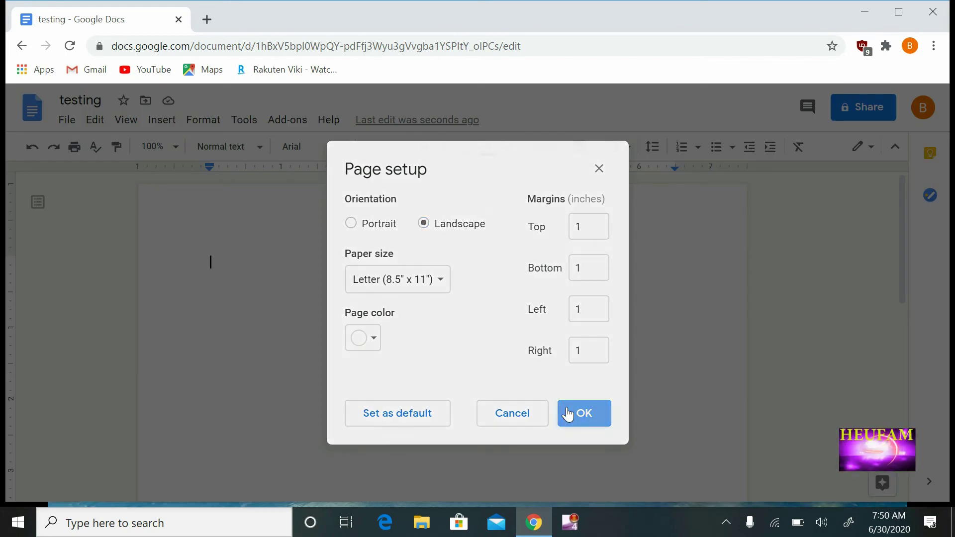
# Step: Apply the landscape orientation, type 'Testing testing' and make it bold
pyautogui.click(575, 413)
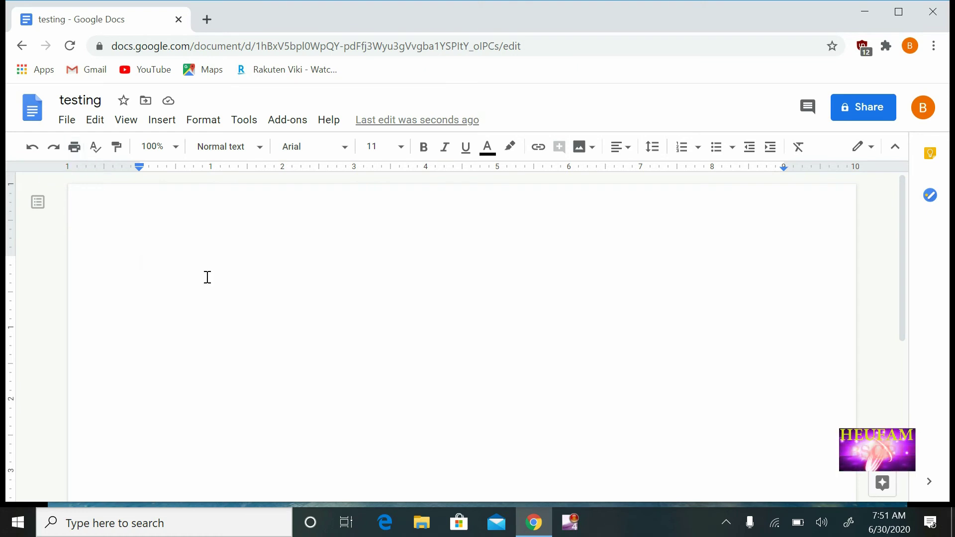
pyautogui.write('testi')
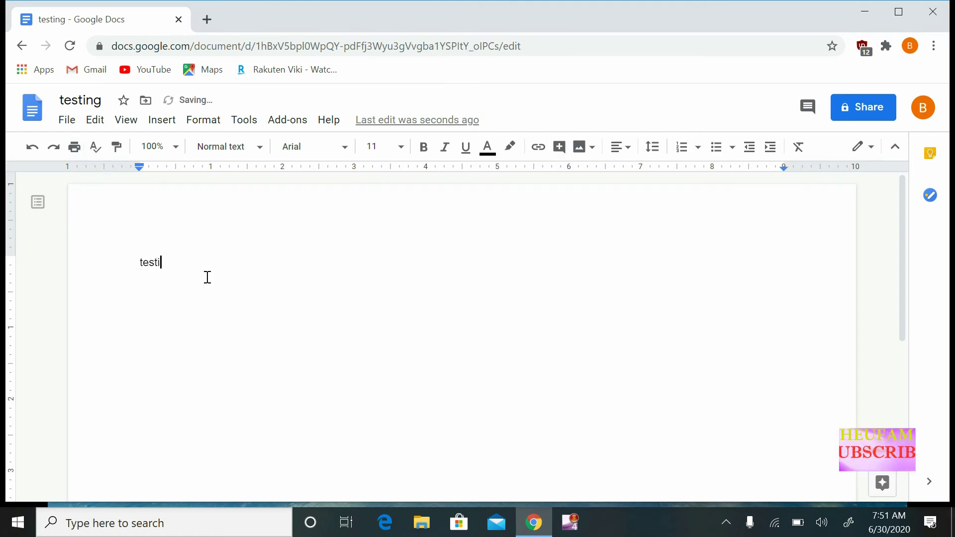
pyautogui.write('ng test')
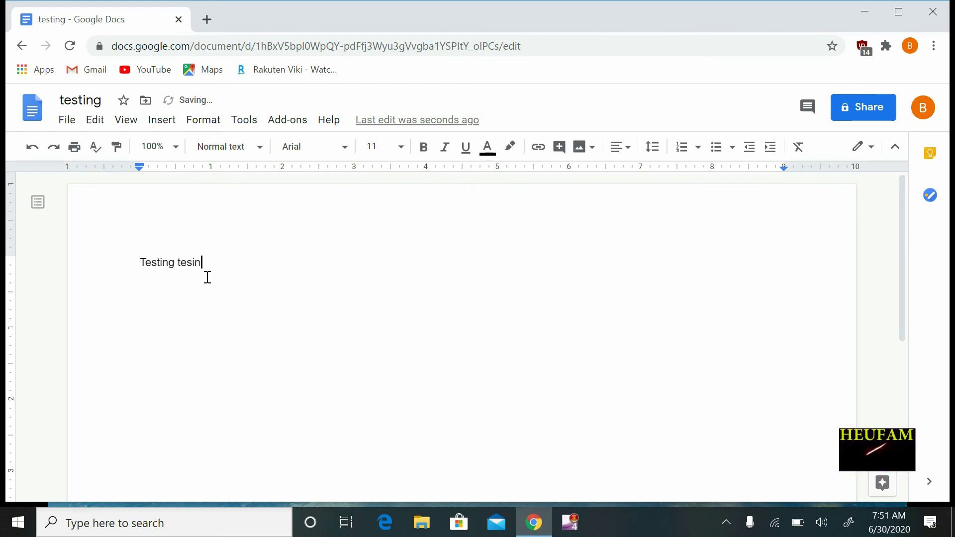
pyautogui.press('BackSpace')
pyautogui.write('ting')
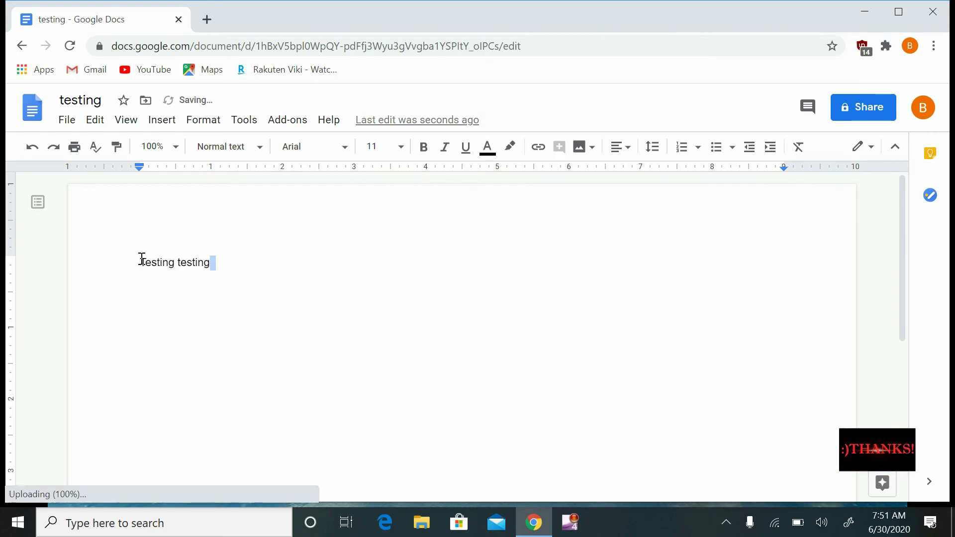
pyautogui.moveTo(217, 262); pyautogui.dragTo(139, 262)
pyautogui.click(423, 146)
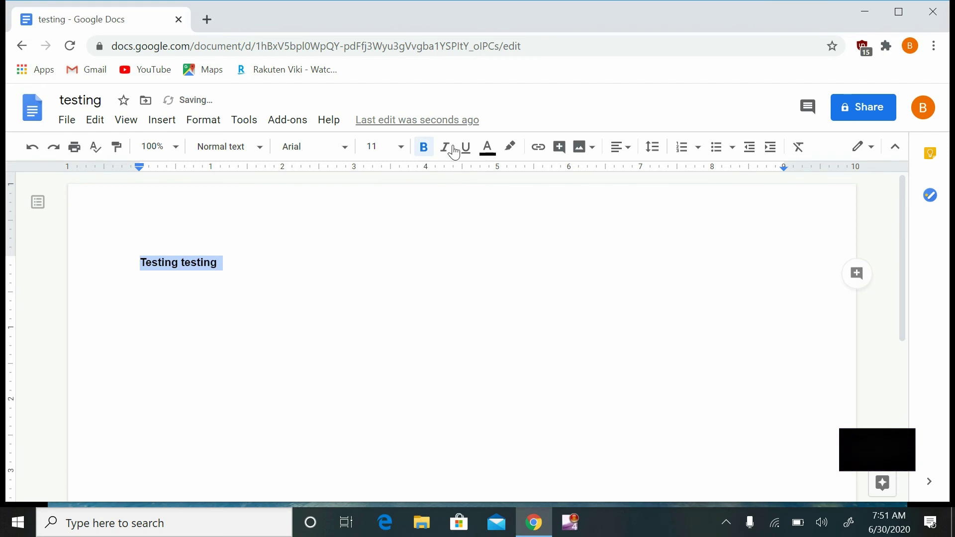
# Step: Color the 'Testing testing' text red with a yellow highlight
pyautogui.click(487, 147)
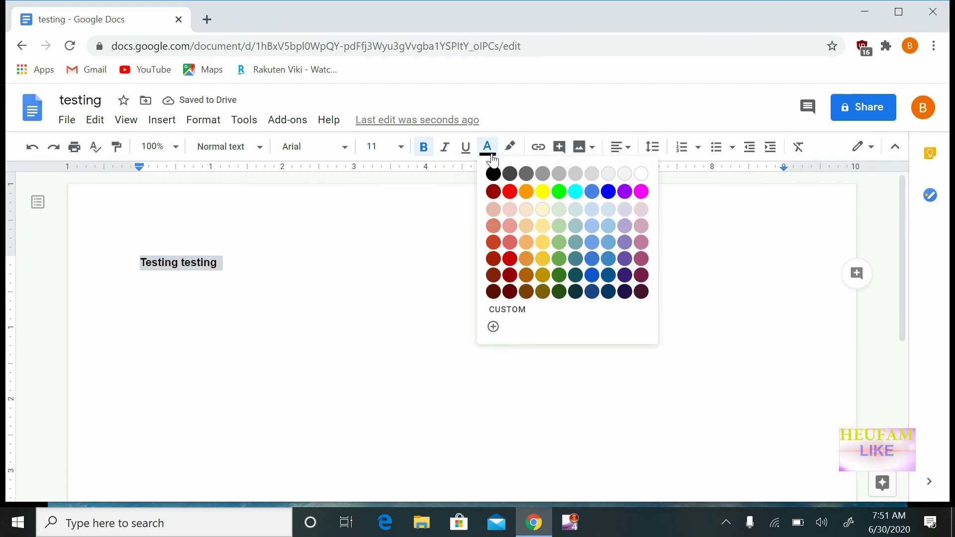
pyautogui.click(507, 200)
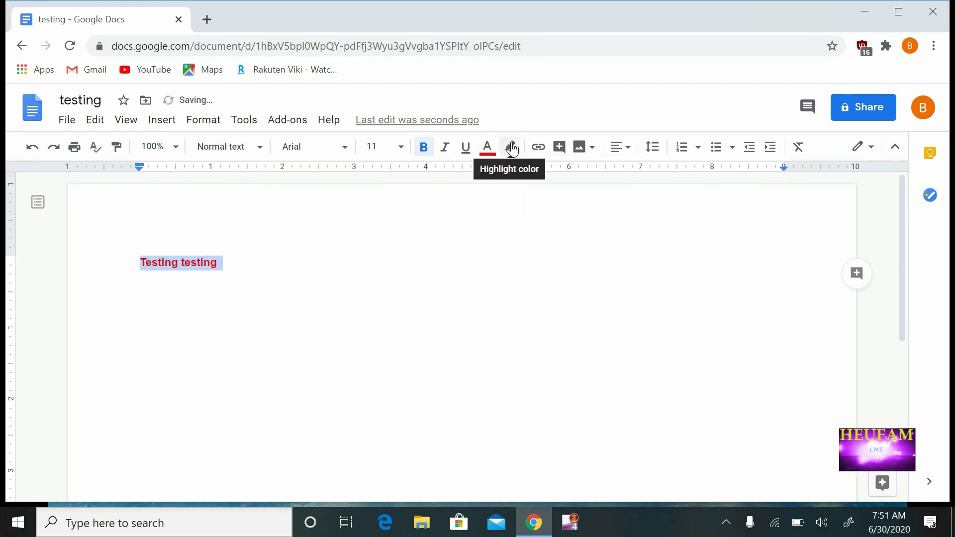
pyautogui.click(511, 146)
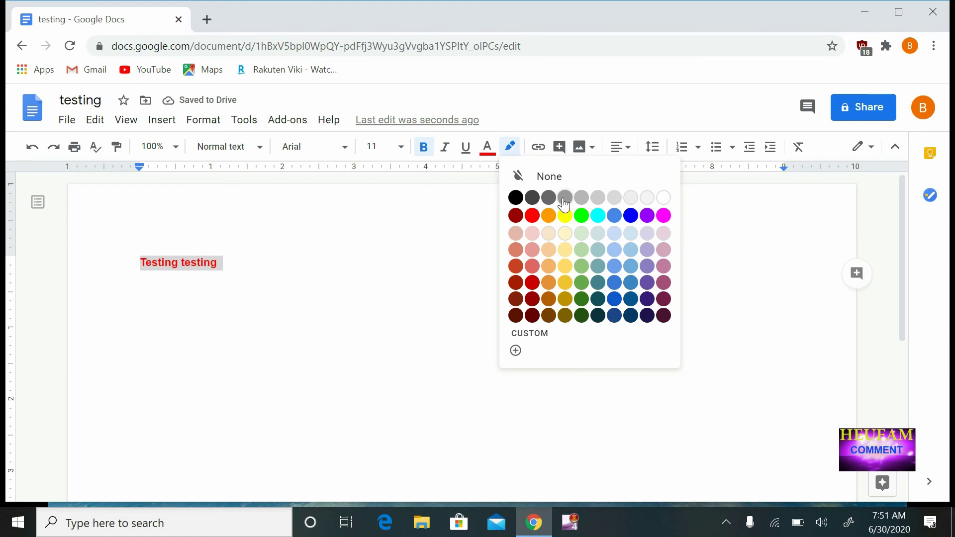
pyautogui.click(565, 216)
pyautogui.click(296, 300)
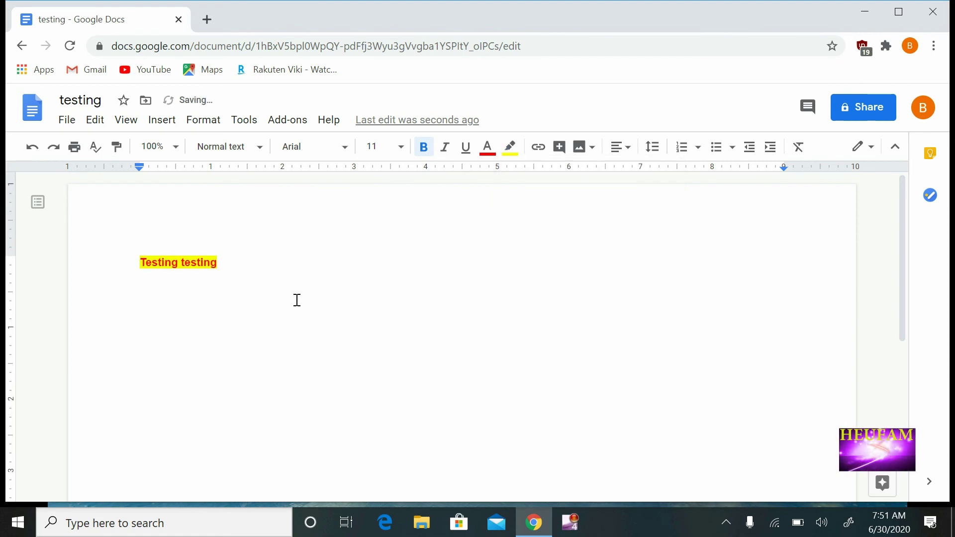
# Step: Show the alignment options for the 'Testing testing' line
pyautogui.click(620, 150)
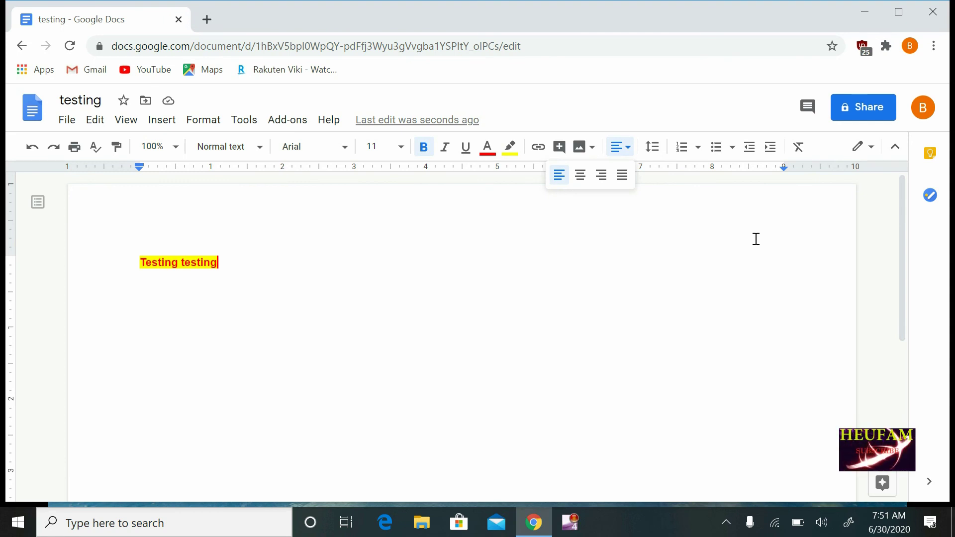
pyautogui.click(857, 106)
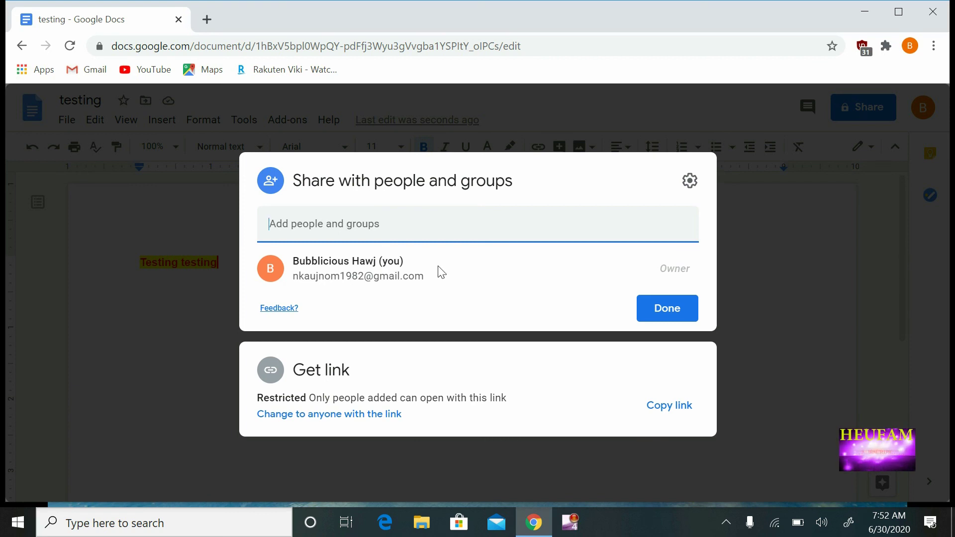
pyautogui.click(684, 309)
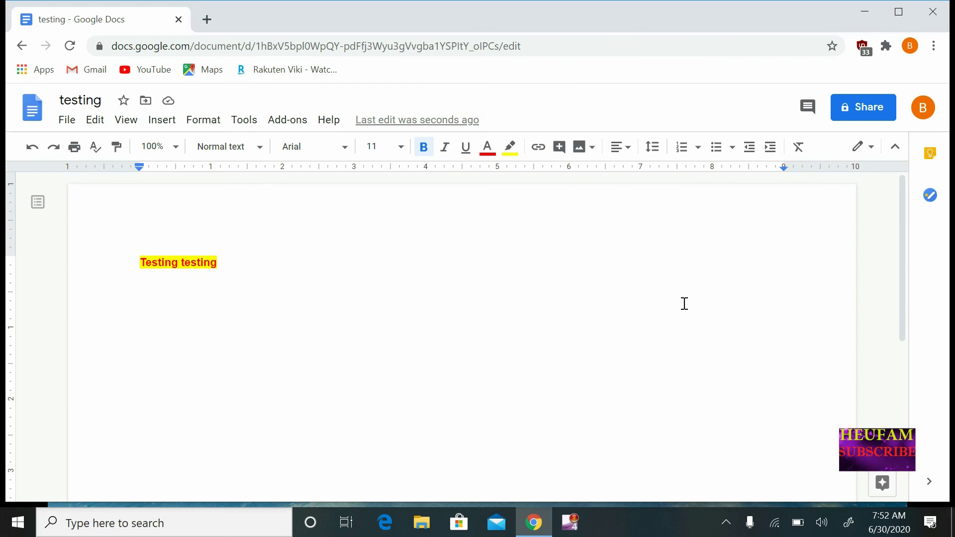